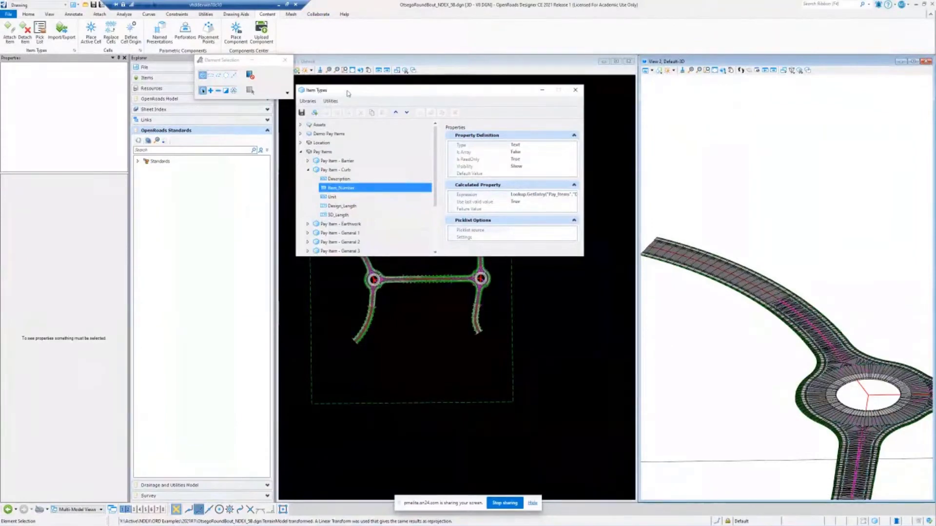
Close and reopen the Item Types manager, placing its window over the plan view
drag(348, 93, 205, 70)
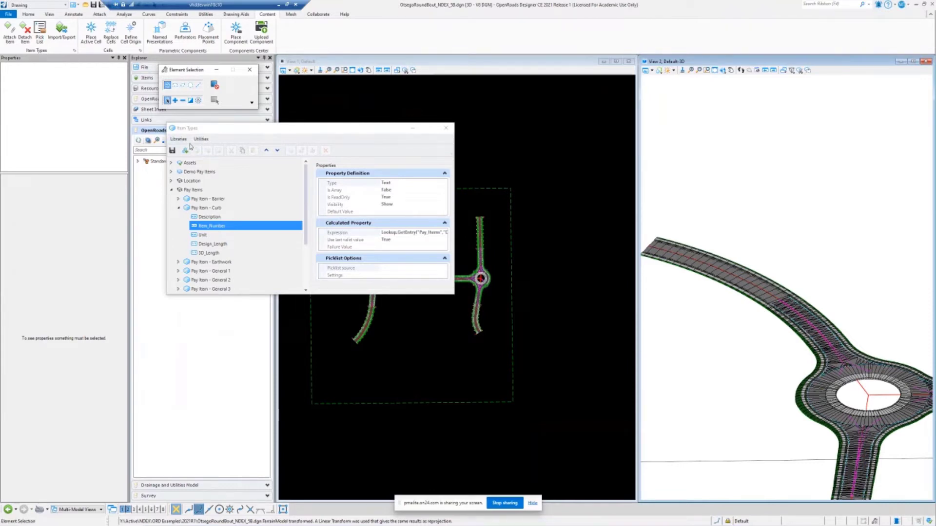
click(445, 129)
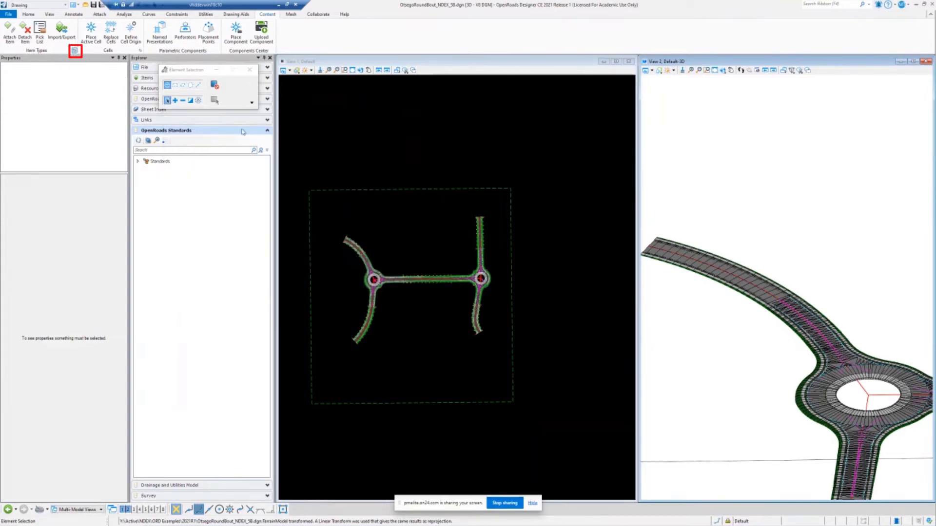
click(74, 51)
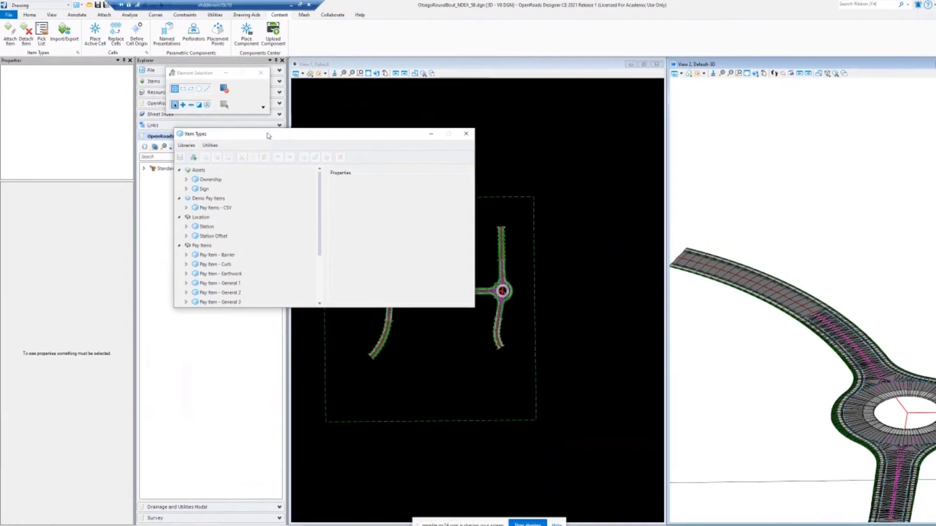
drag(267, 135, 405, 129)
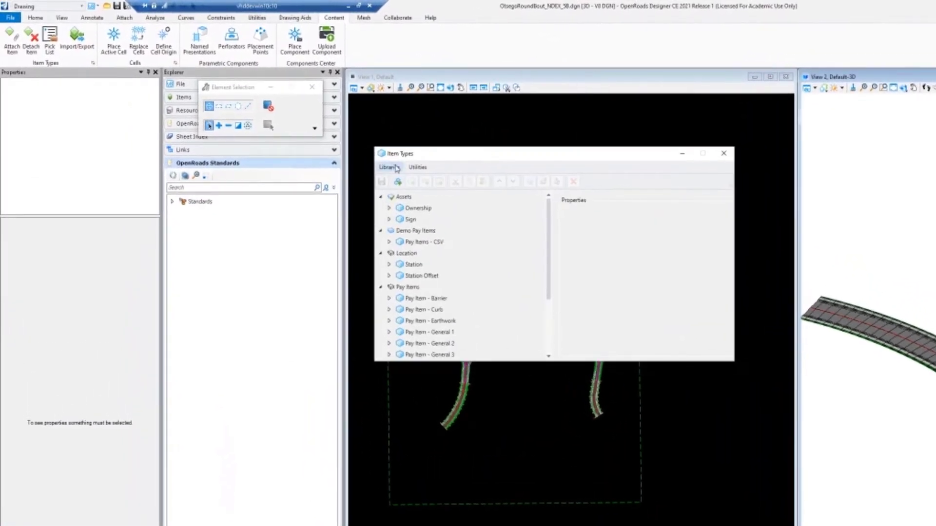
Check the available library commands and collapse the Assets, Demo Pay Items, Location and Pay Items libraries
click(397, 168)
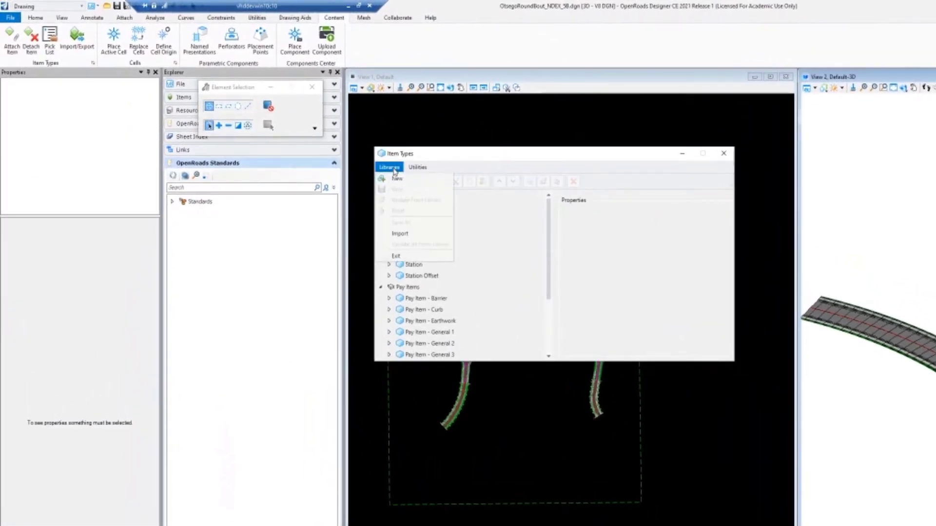
mouse_move(409, 174)
click(469, 229)
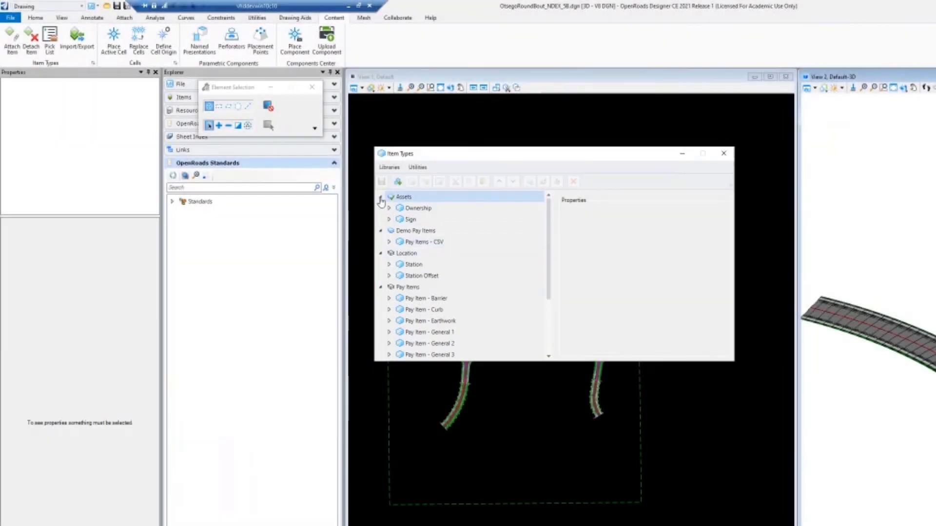
click(380, 197)
click(380, 208)
click(380, 219)
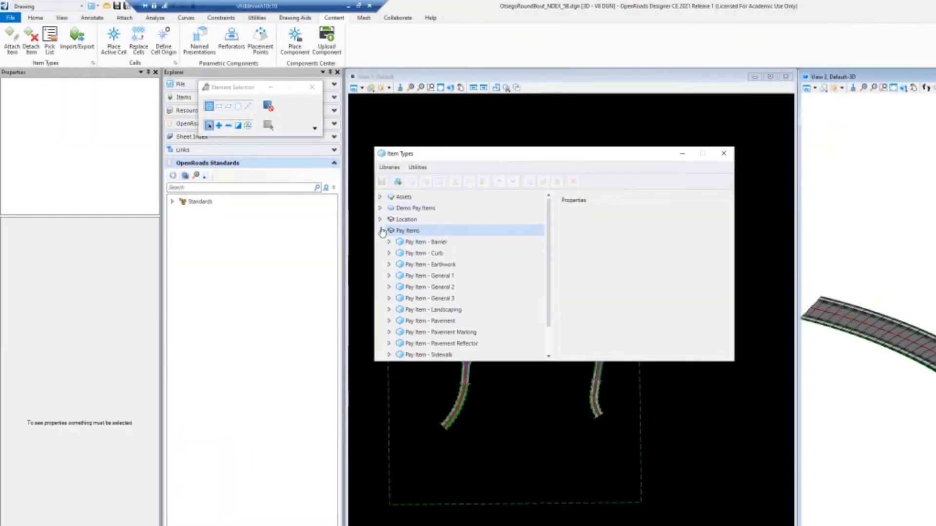
click(380, 230)
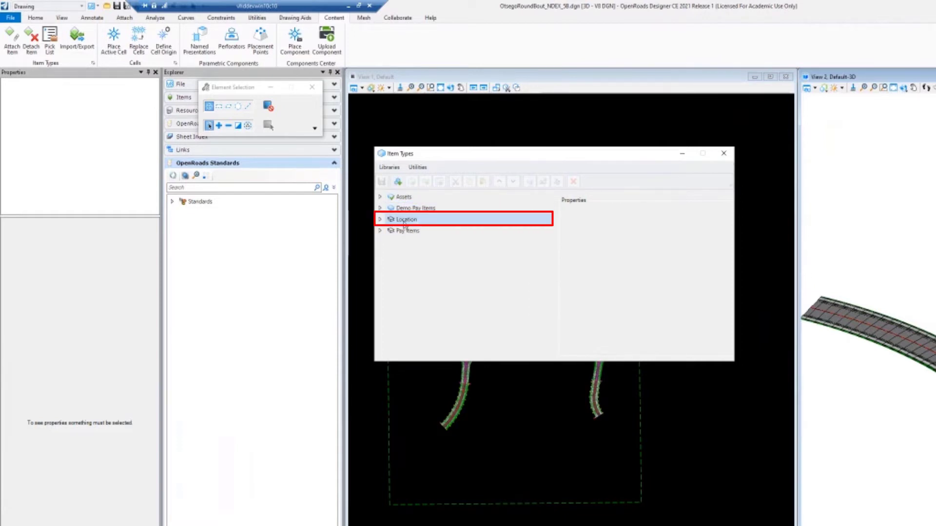
Inspect the source of the Pay Items library and the item types inside Pay Items and Demo Pay Items
mouse_move(404, 224)
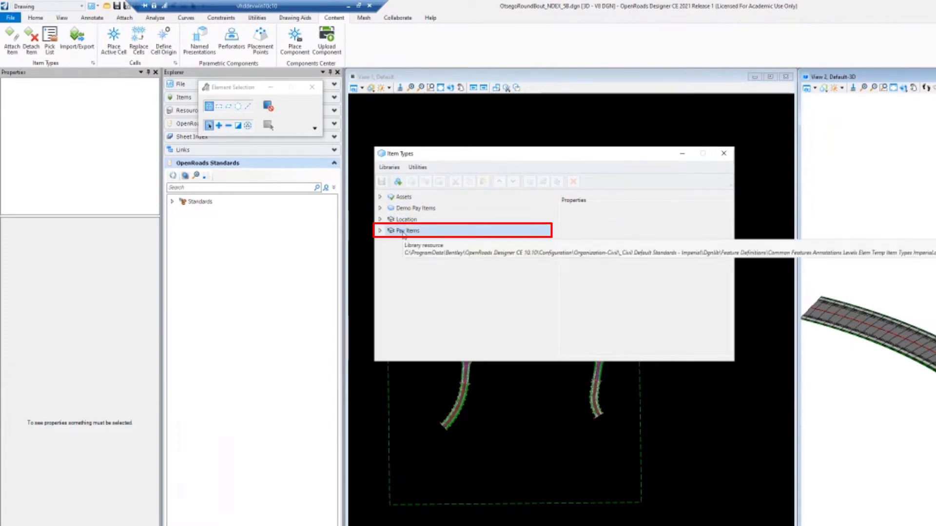
click(379, 232)
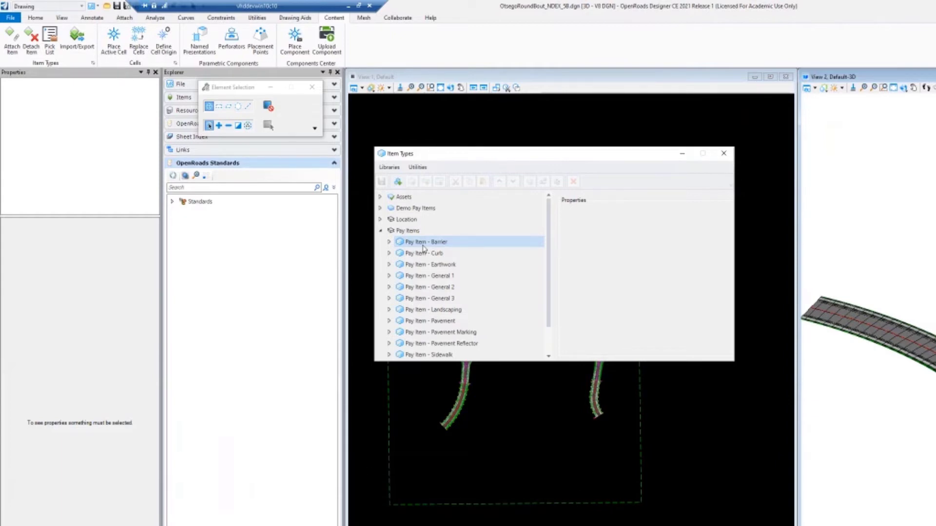
click(381, 231)
click(379, 208)
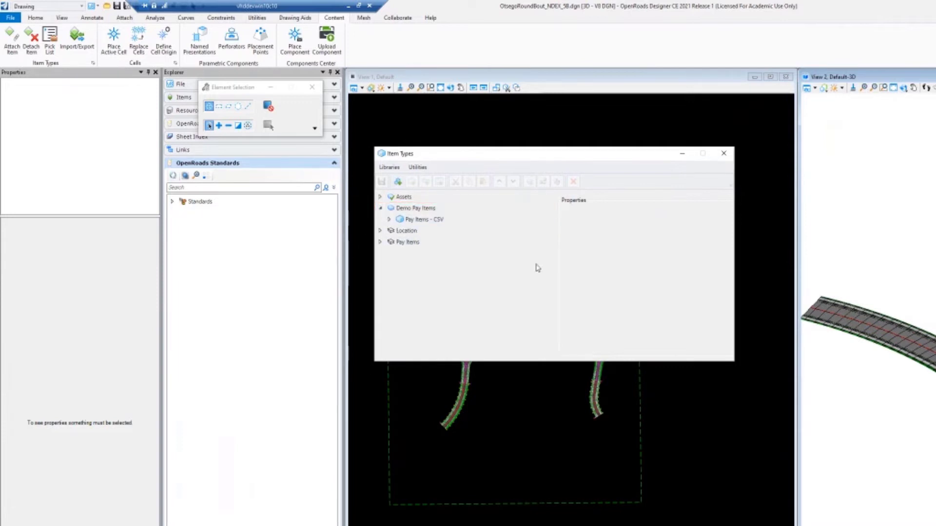
click(380, 208)
Create a new item type library named Ideas and add an item type named Name to it
click(397, 182)
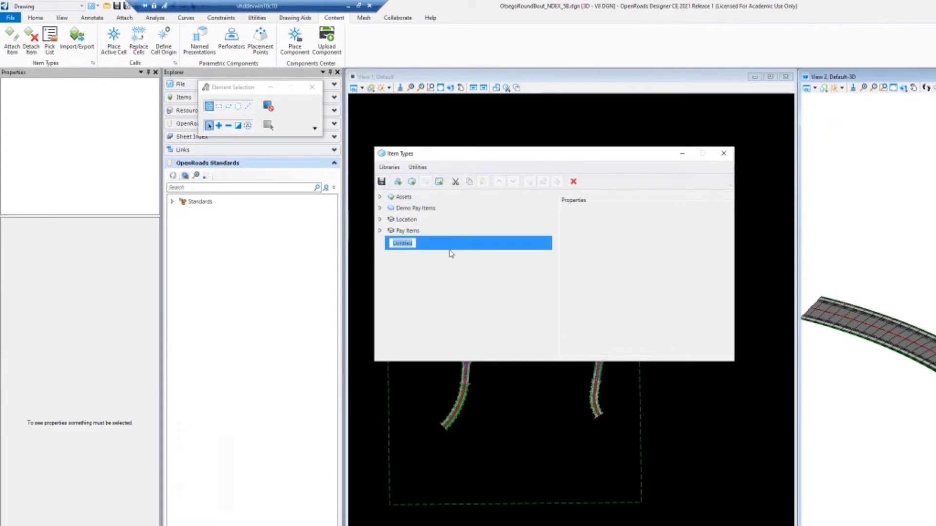
text(Ideas)
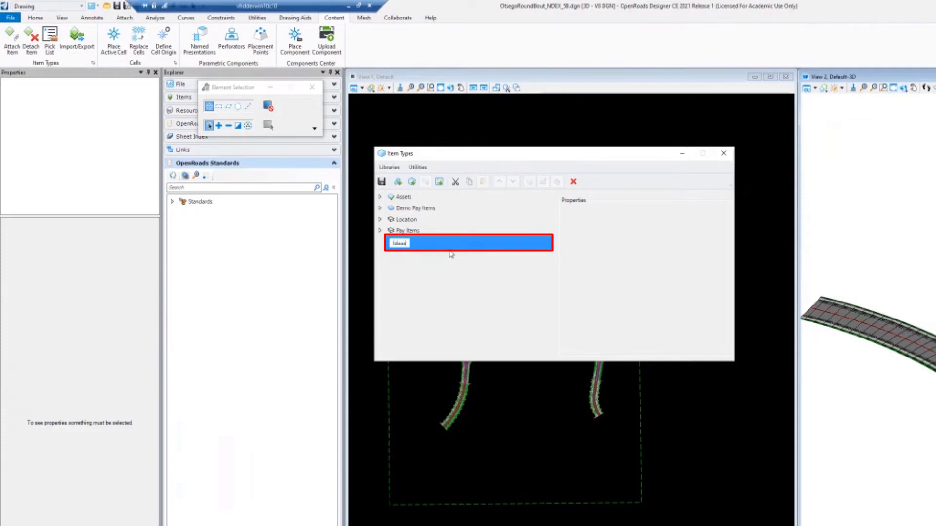
right_click(395, 243)
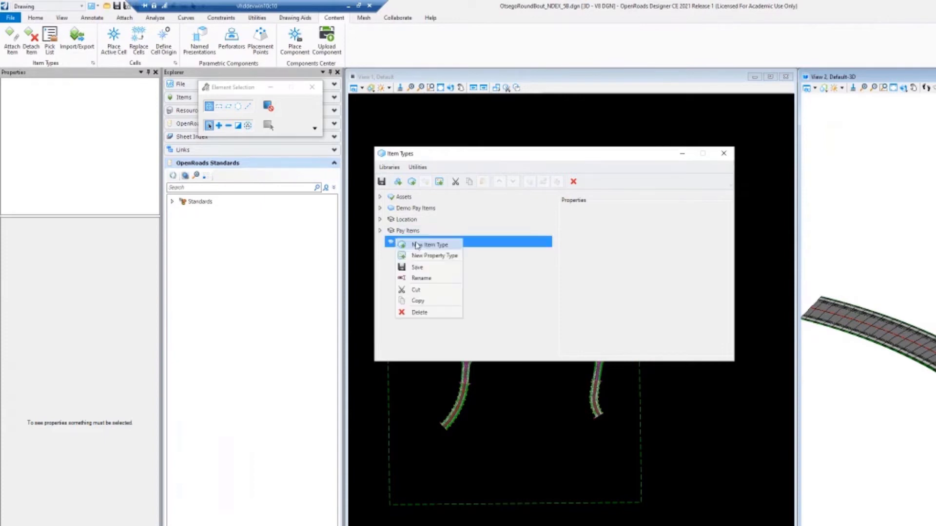
click(419, 246)
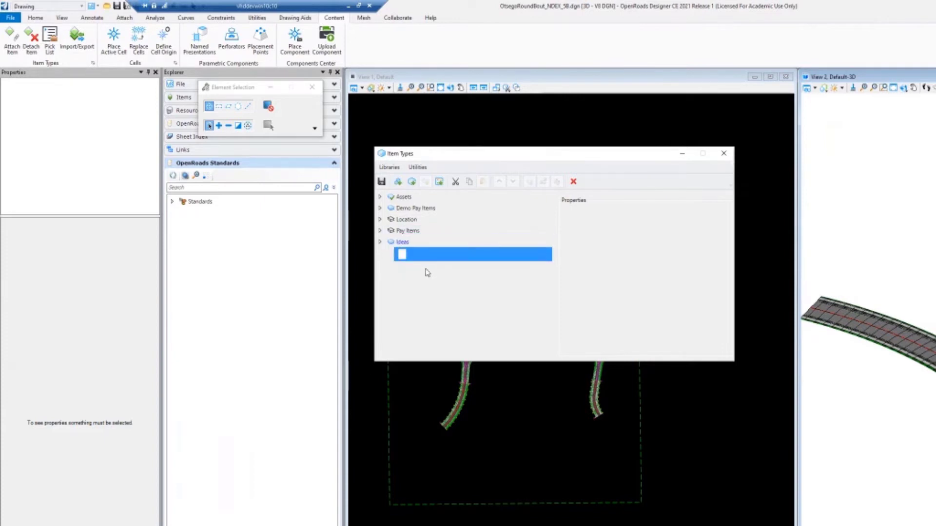
text(Nam)
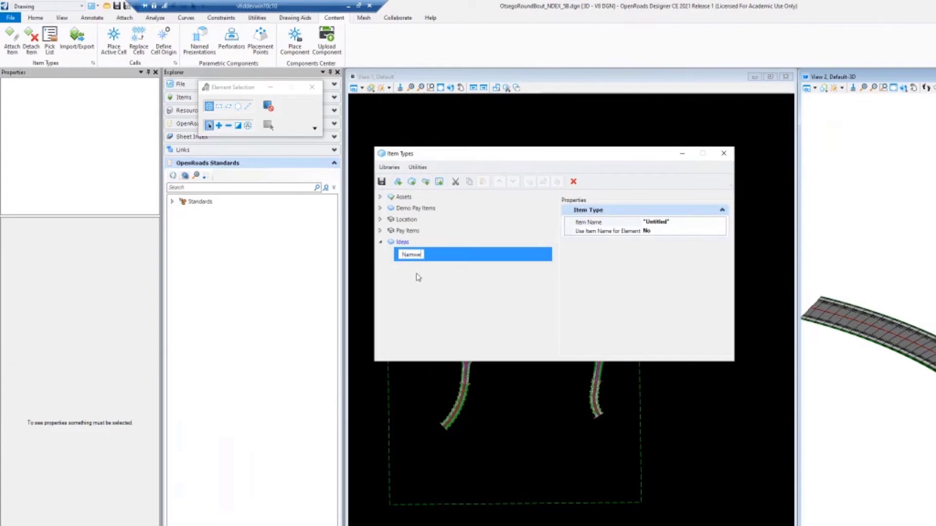
text(e)
key(Return)
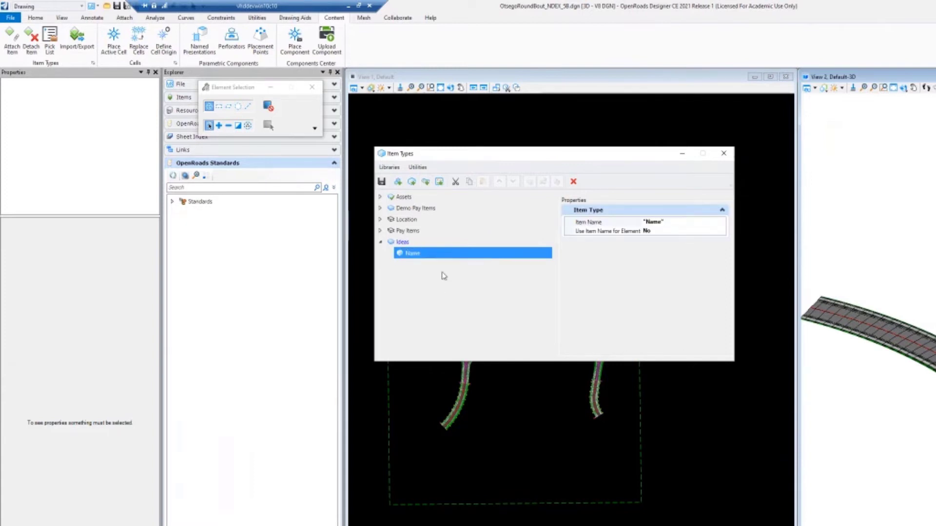
Add a new property named Property to the Name item type
right_click(414, 254)
click(441, 261)
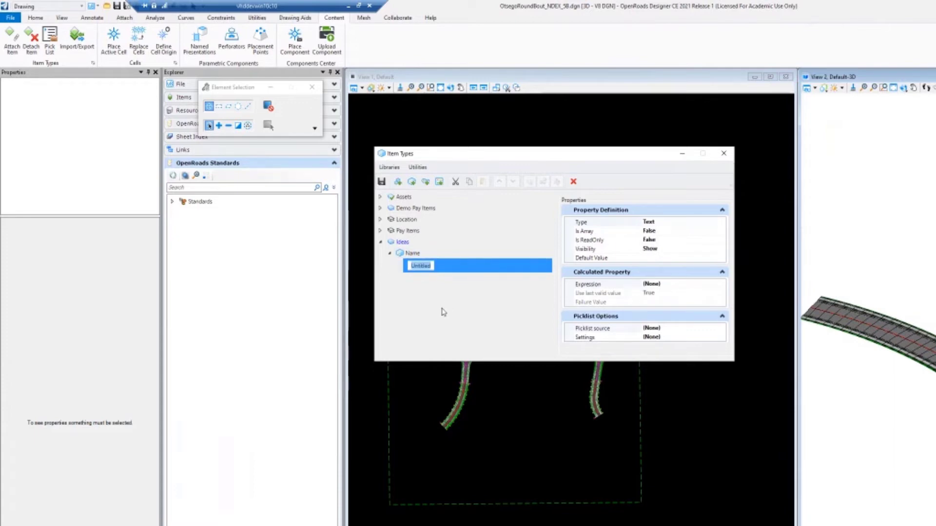
text(Propserty)
click(599, 330)
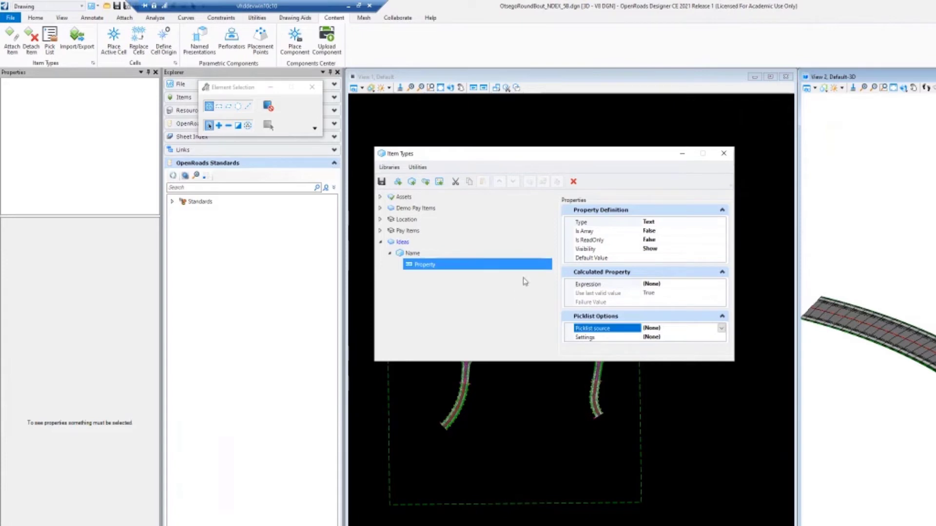
Review the data types available for the new property, keeping Text, and check its array setting
click(663, 222)
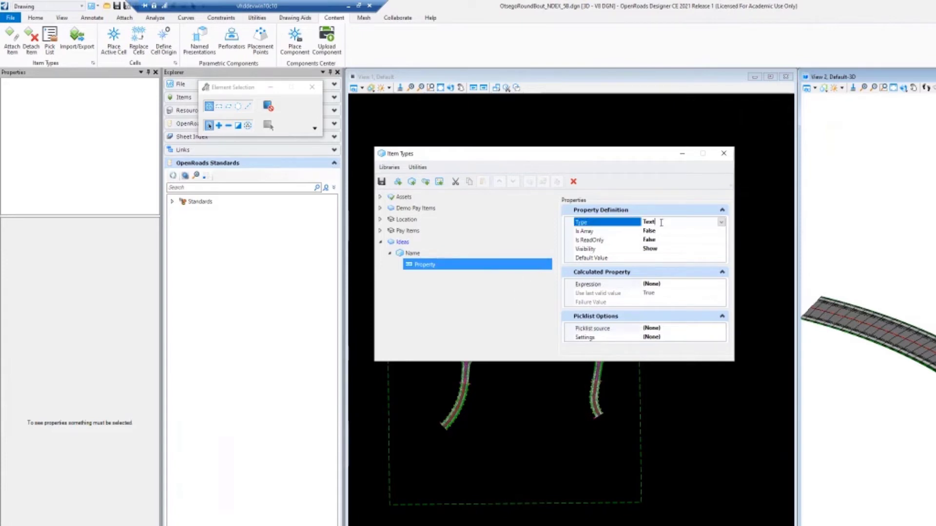
click(722, 223)
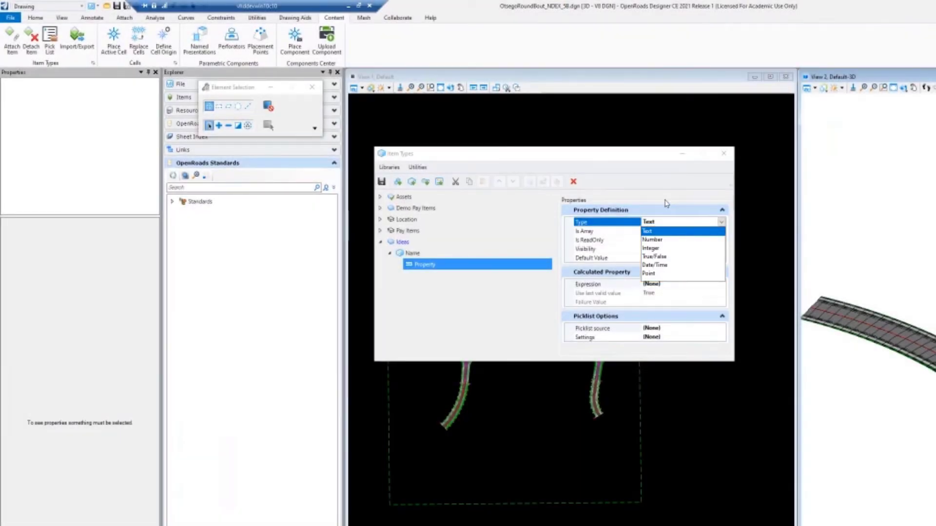
click(669, 231)
click(669, 231)
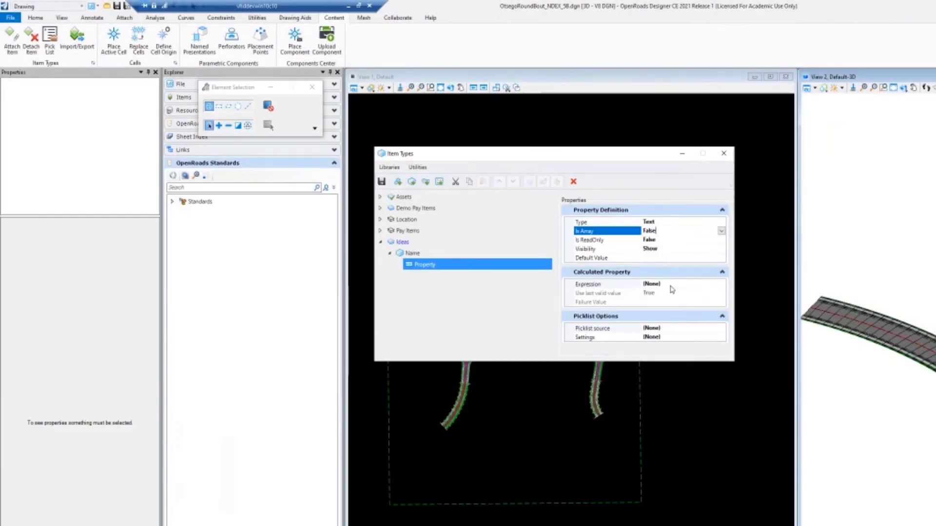
Examine the property's Expression Builder, browsing the GetModel entries in the "this" function group, and close it without entering an expression
click(673, 287)
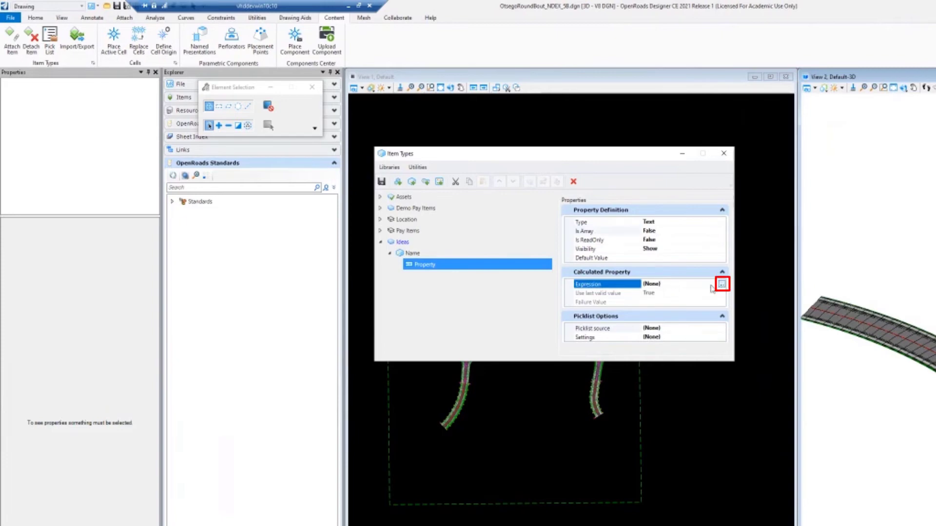
click(721, 284)
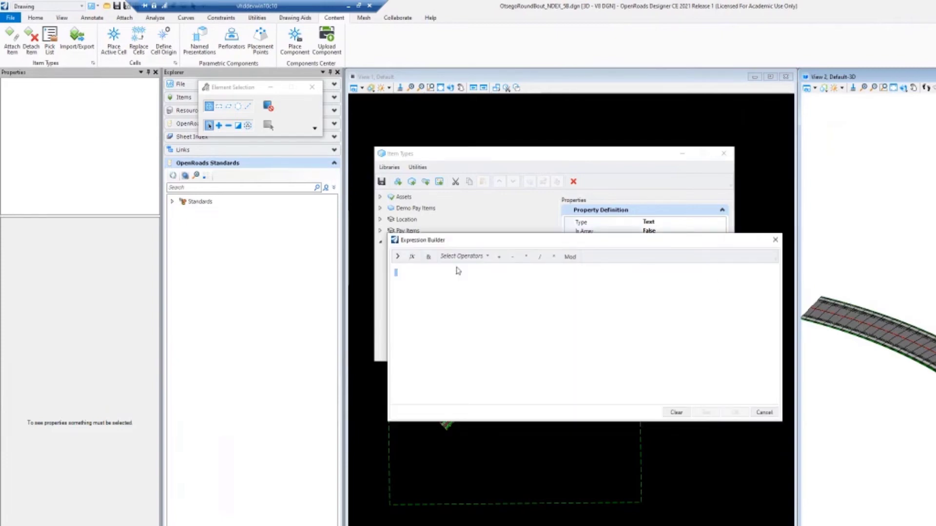
click(410, 257)
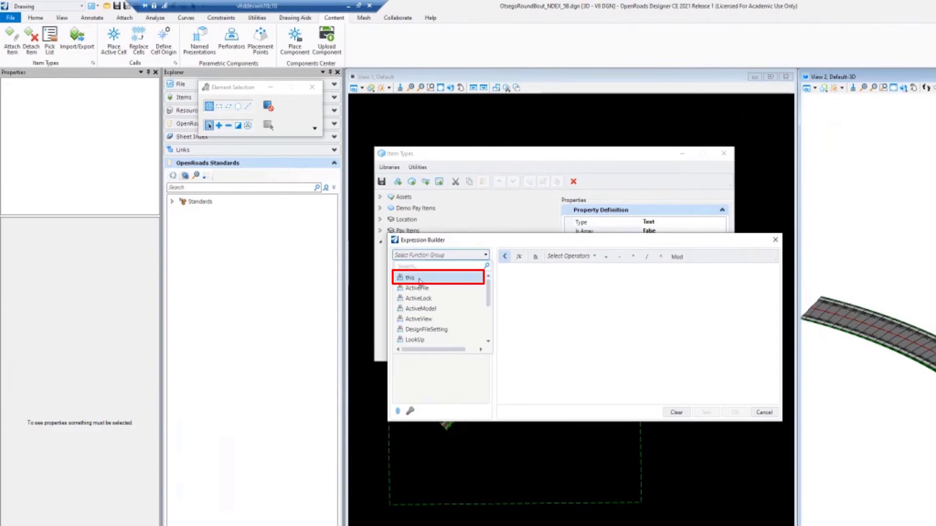
click(419, 280)
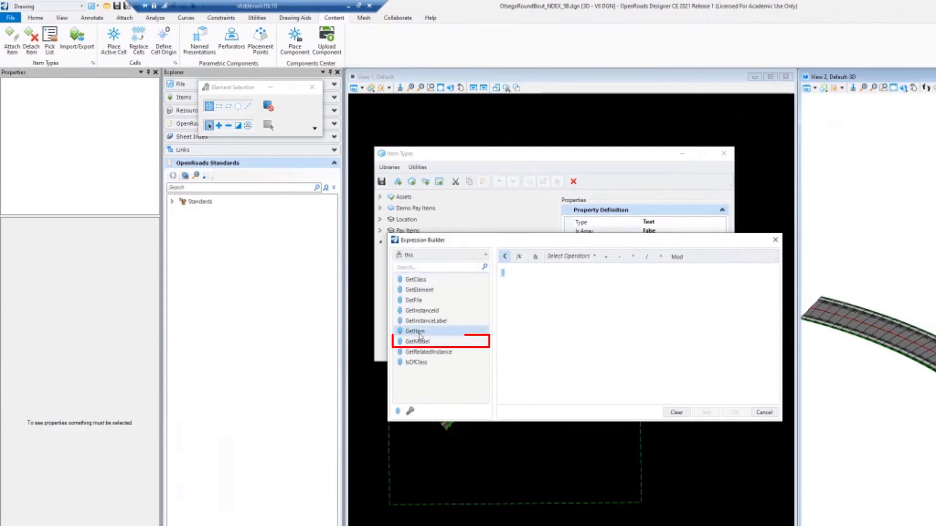
click(465, 341)
scroll(723, 351, down, 10)
scroll(723, 365, down, 8)
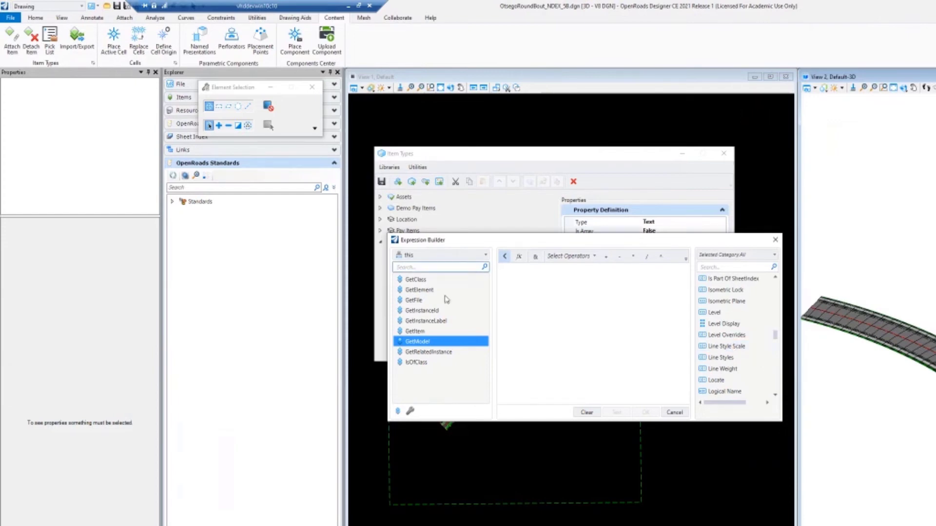
click(675, 412)
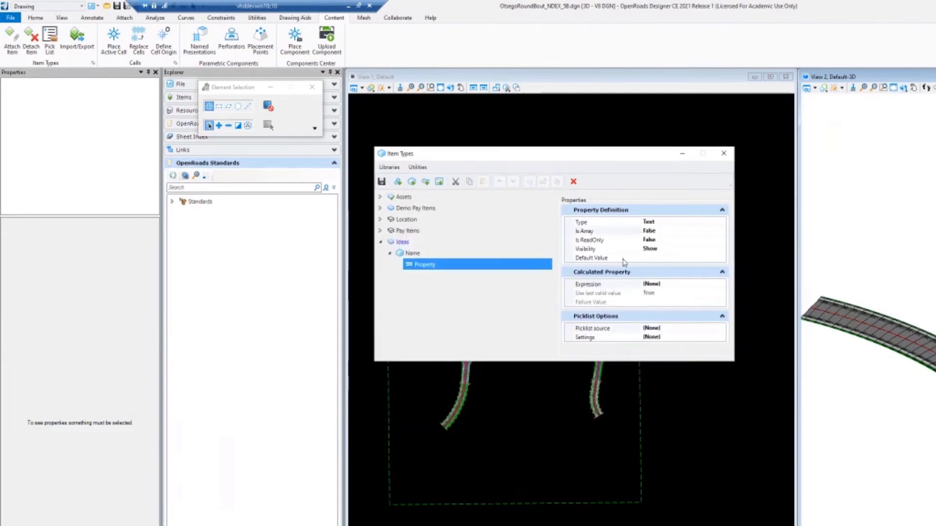
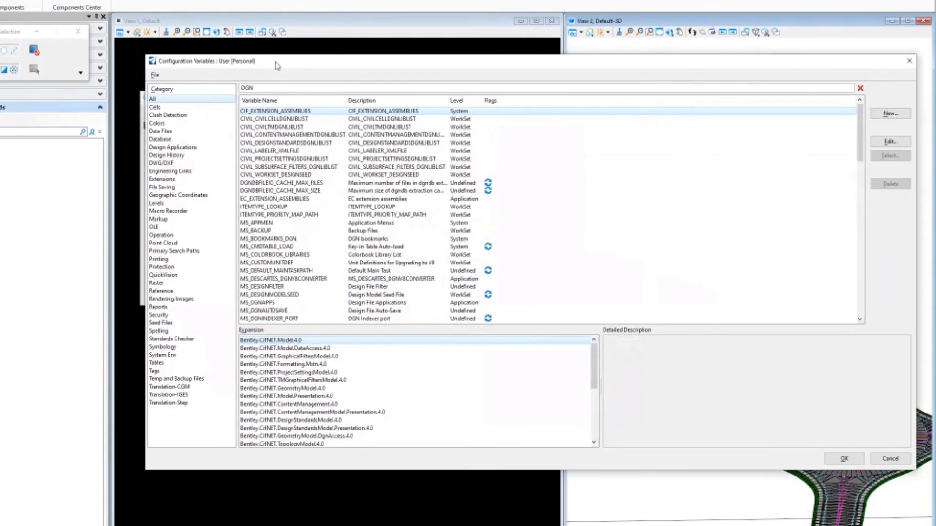
Filter the configuration variables by DGNLIB and view the paths assigned to MS_DGNLIBLIST_ITEMTYPES
drag(278, 63, 188, 69)
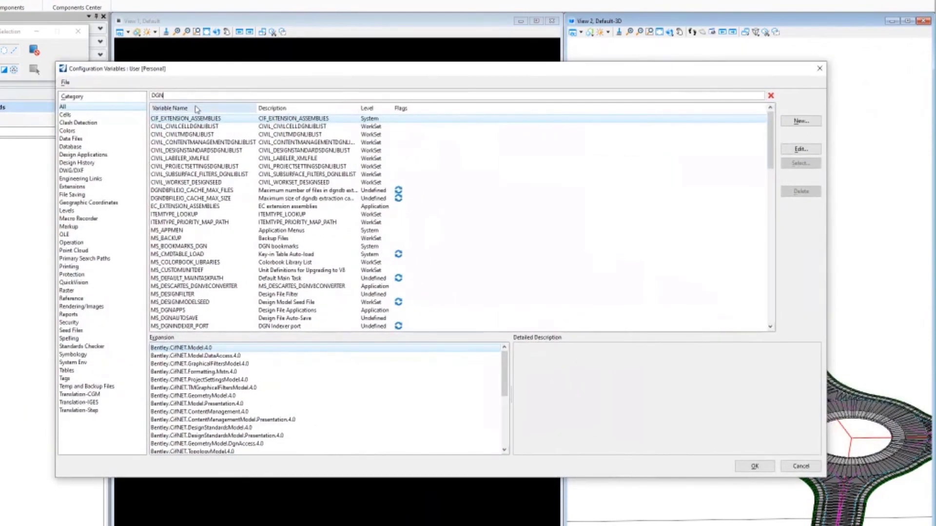
text(LIB)
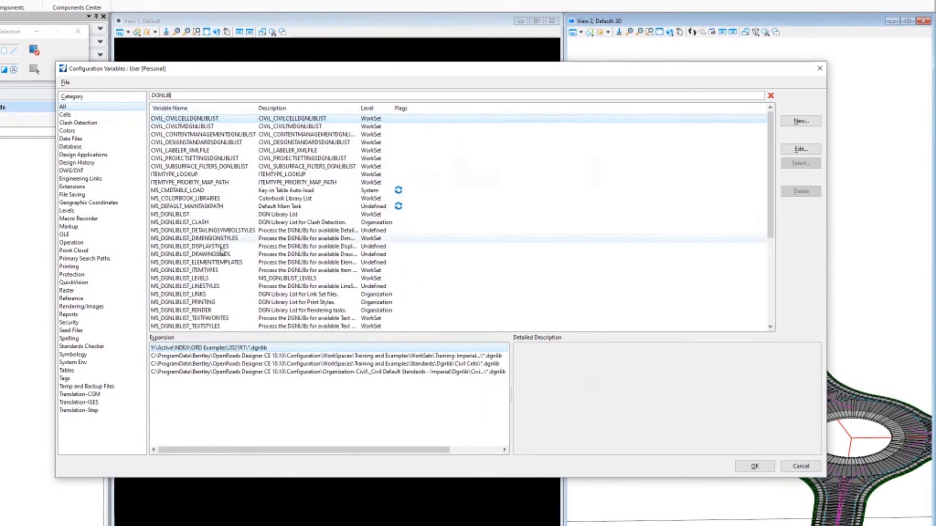
scroll(207, 182, down, 3)
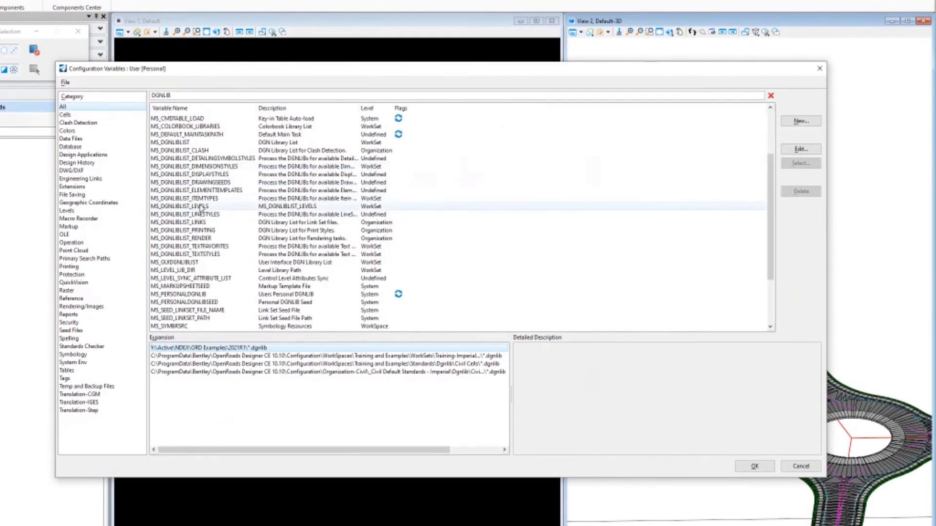
click(205, 200)
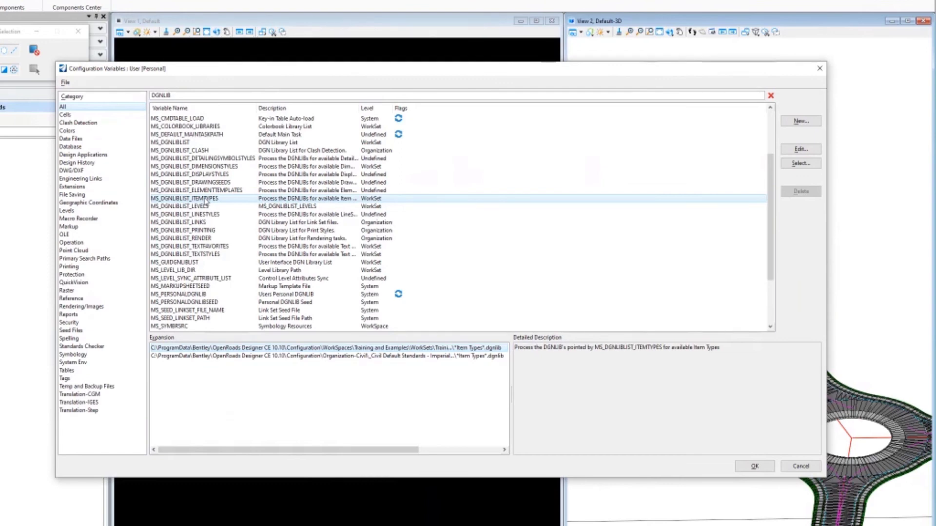
Filter the configuration variables by "look", view the ITEMTYPE_LOOKUP file paths, and close the dialog without saving
double_click(180, 98)
text(look)
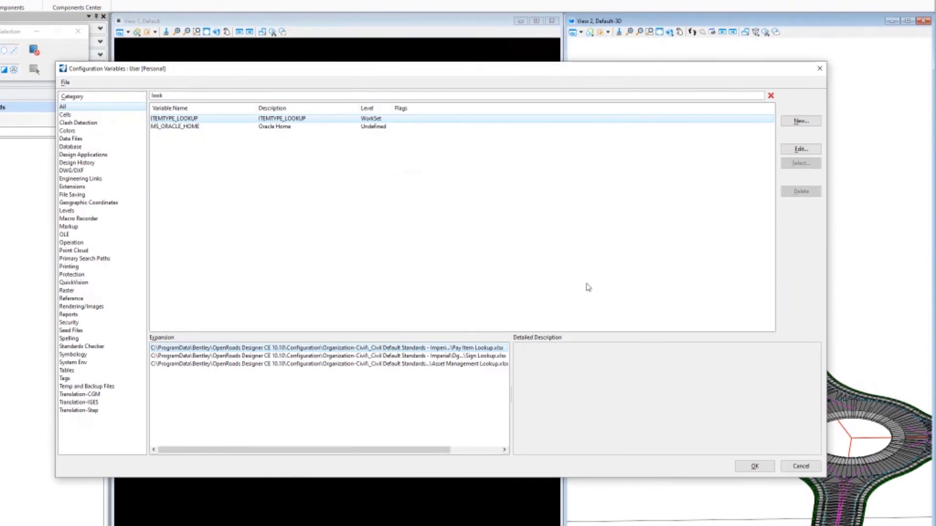
drag(416, 450, 435, 450)
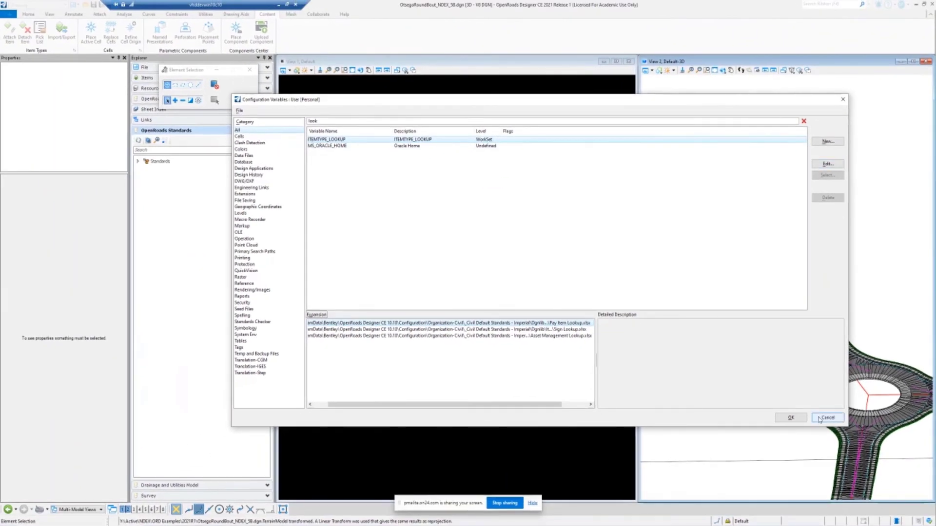
click(827, 418)
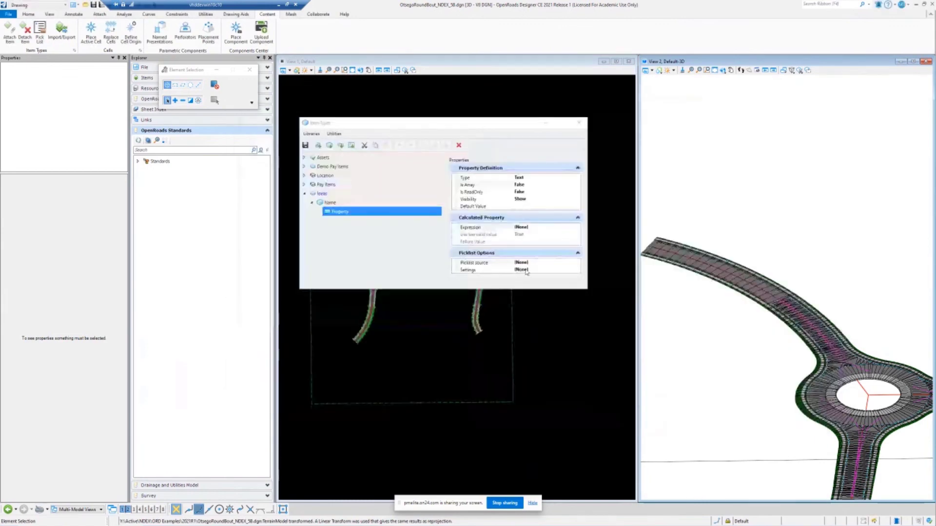